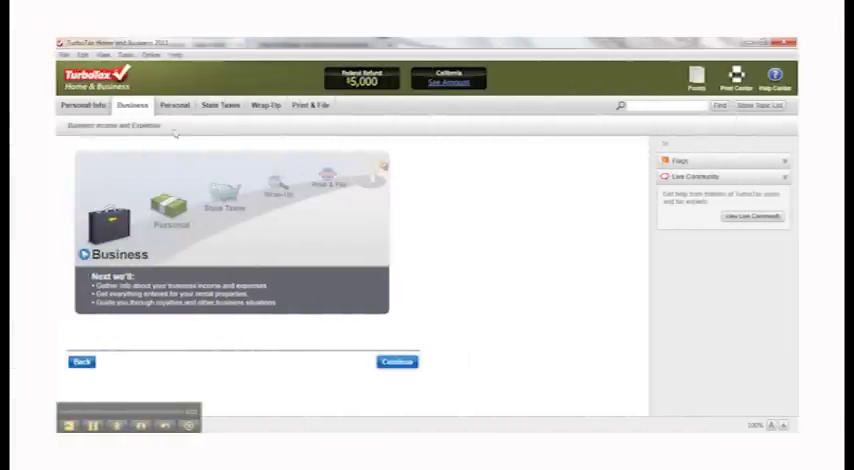
- Continue past the Business introduction and choose the EasyGuide walkthrough for business income
click(386, 364)
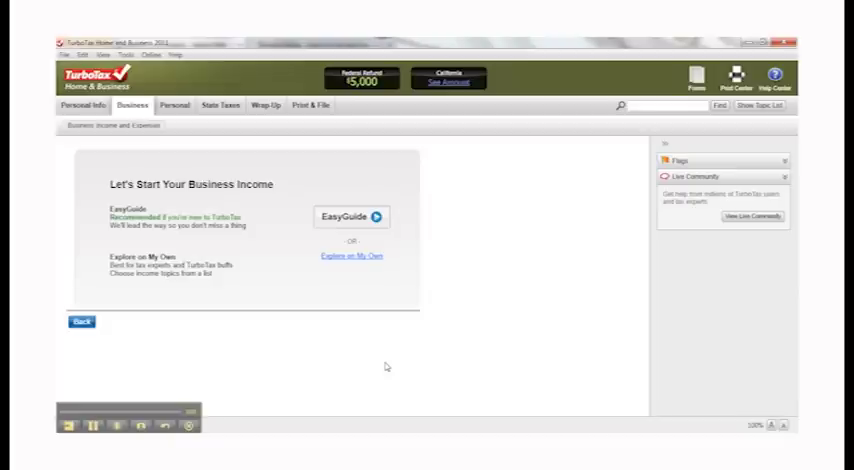
click(378, 220)
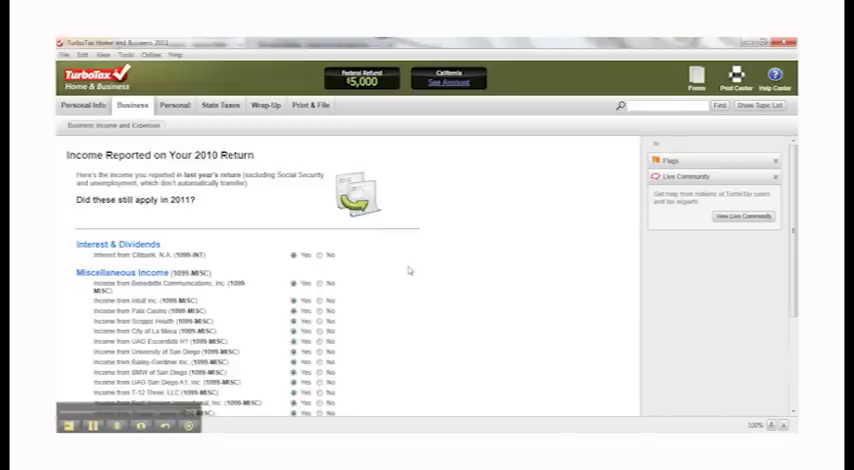
scroll(408, 270, down, 1)
scroll(408, 270, down, 1)
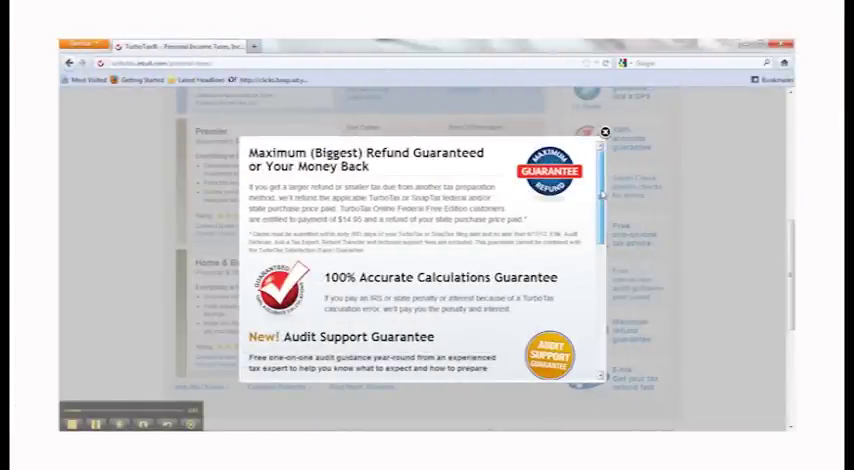
scroll(420, 260, down, 1)
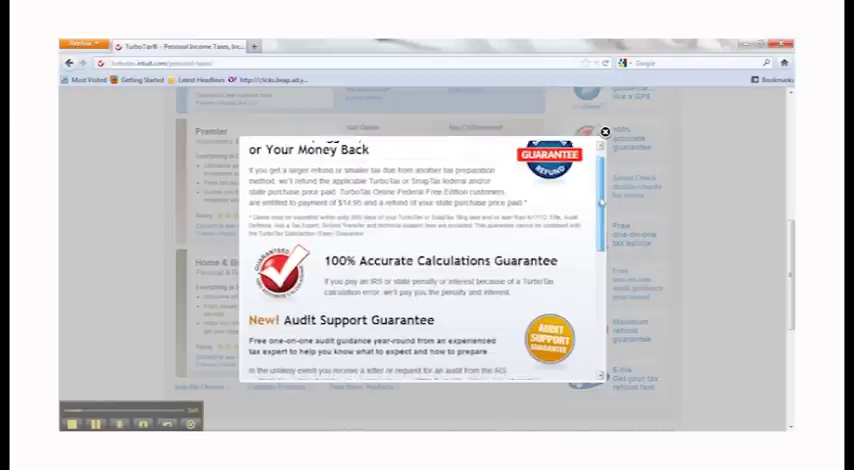
scroll(420, 260, down, 3)
scroll(420, 260, down, 1)
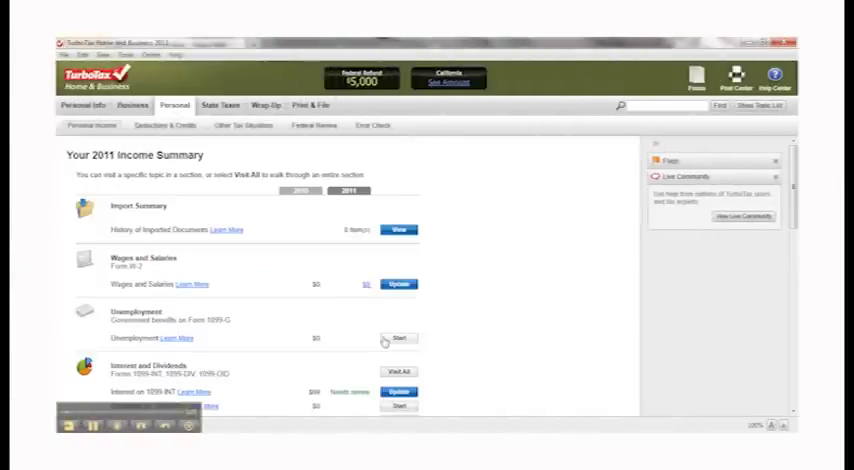
scroll(495, 283, down, 10)
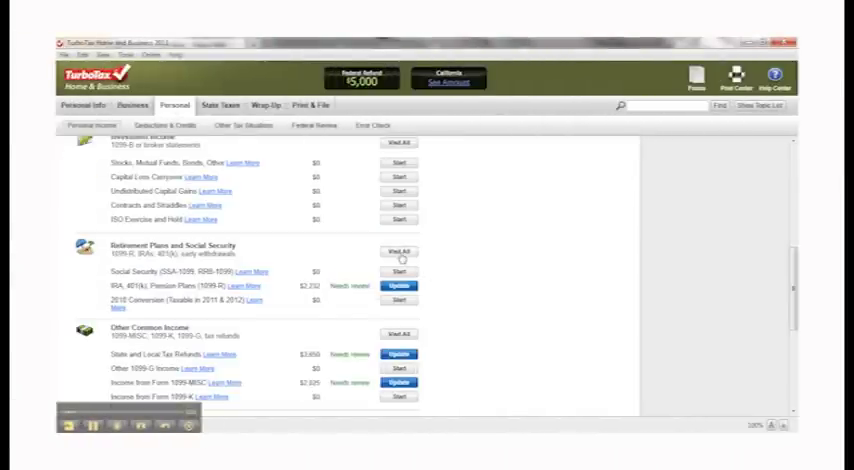
- Visit all Retirement Plans and Social Security topics from the 2011 Income Summary
click(400, 253)
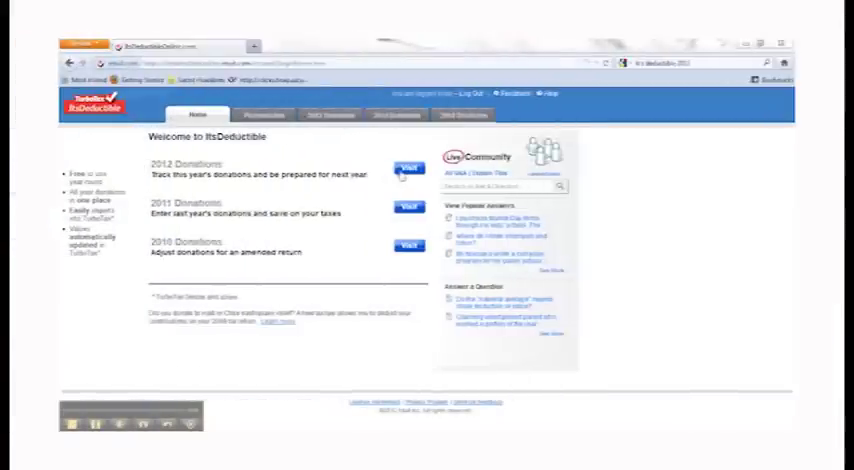
- Visit the 2012 Donations page from the ItsDeductible Welcome page
click(405, 172)
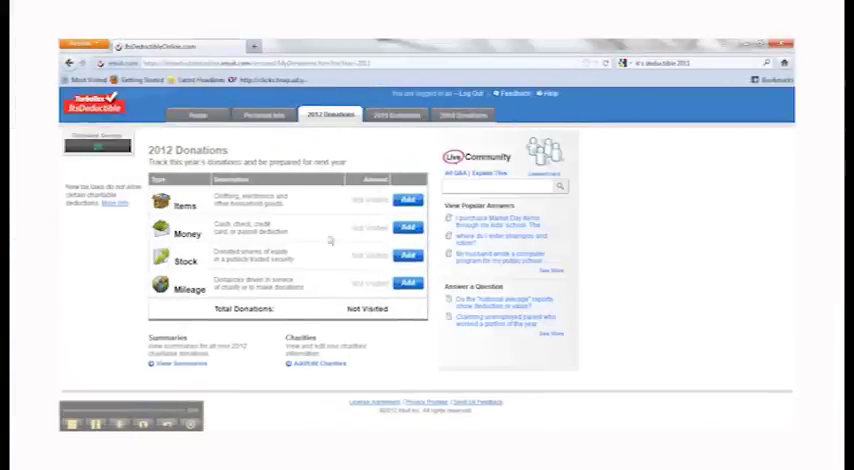